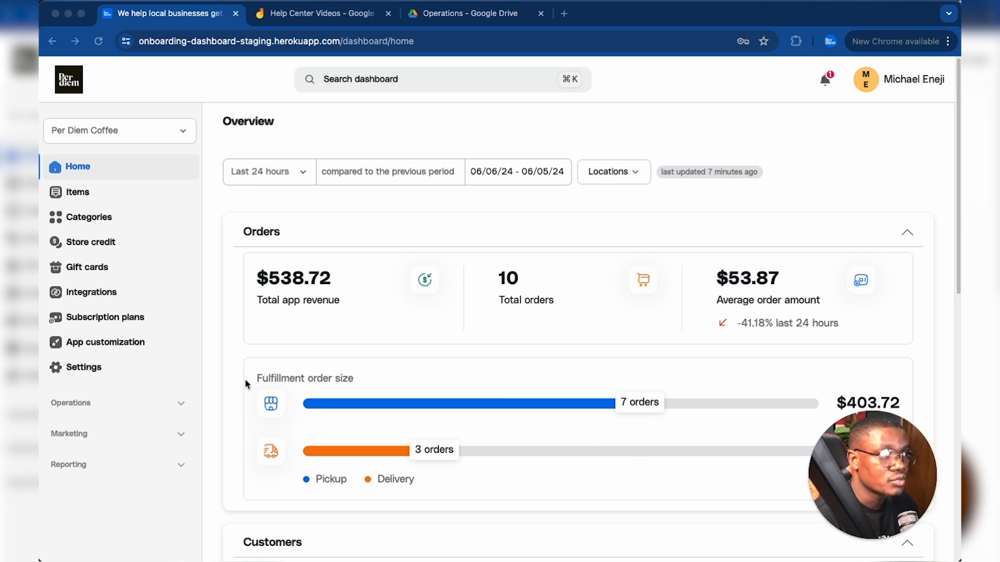
- Go to the category schedules under Operations and start creating a new schedule
{"action": "left_click", "coordinate": [114, 408]}
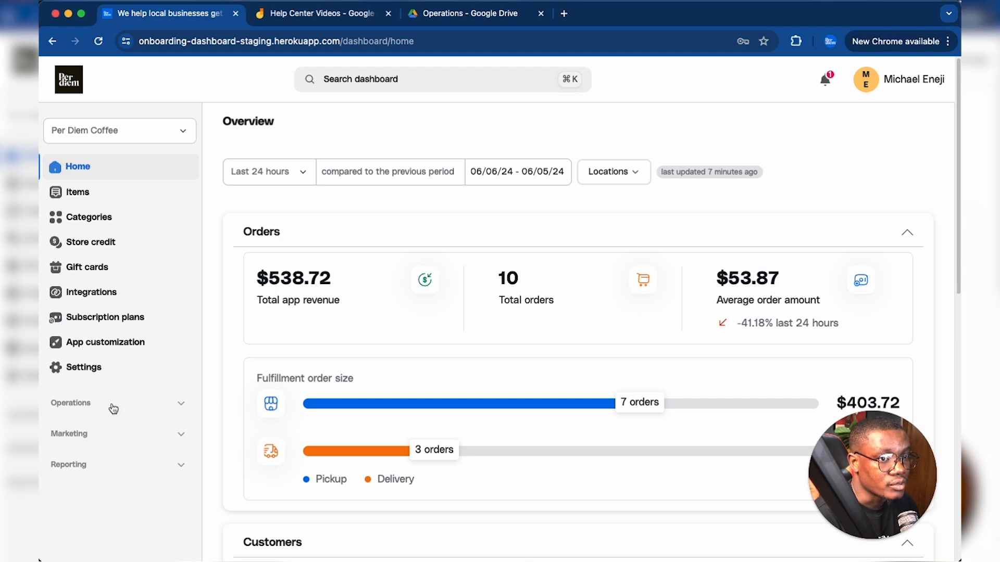
{"action": "left_click", "coordinate": [114, 409]}
{"action": "scroll", "coordinate": [113, 406], "scroll_direction": "down", "scroll_amount": 3}
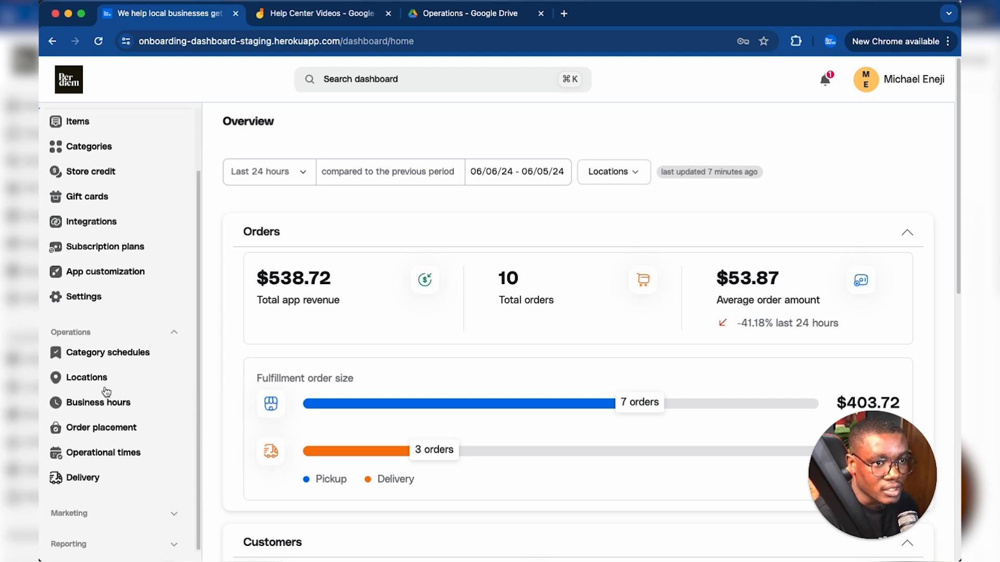
{"action": "left_click", "coordinate": [108, 353]}
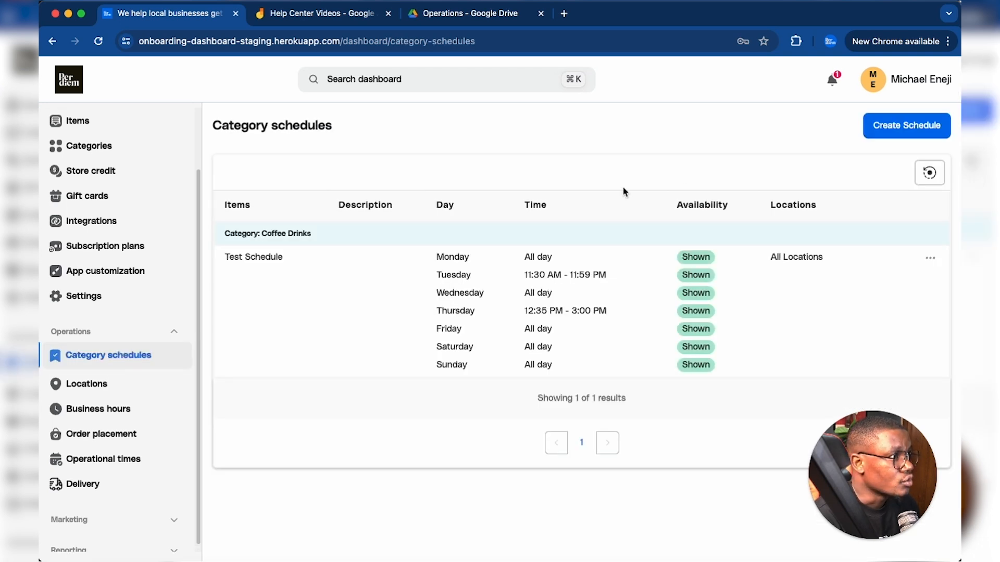
{"action": "left_click", "coordinate": [892, 133]}
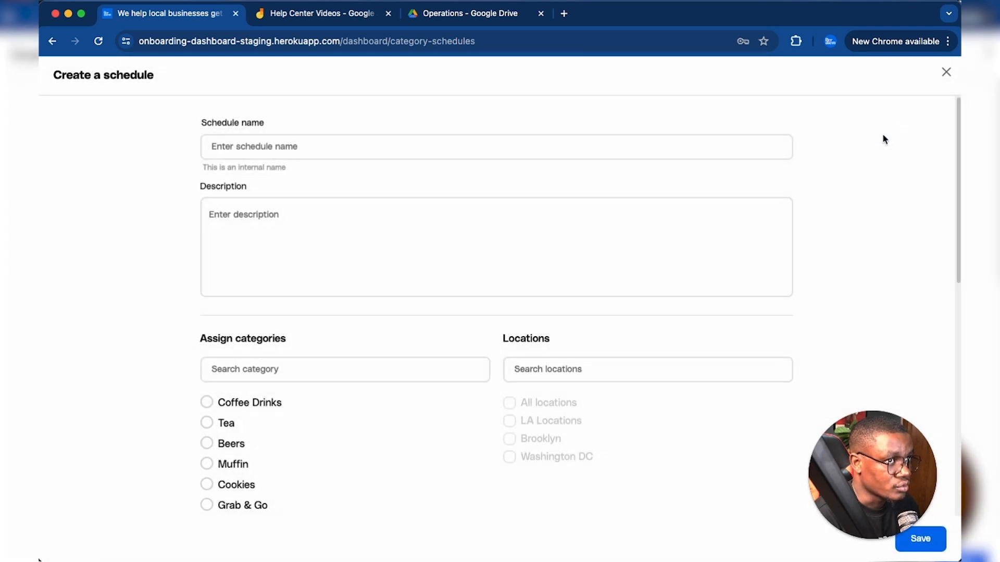
- Look through the blank schedule form's name, description, category, location and day/time availability sections
{"action": "scroll", "coordinate": [804, 255], "scroll_direction": "down", "scroll_amount": 9}
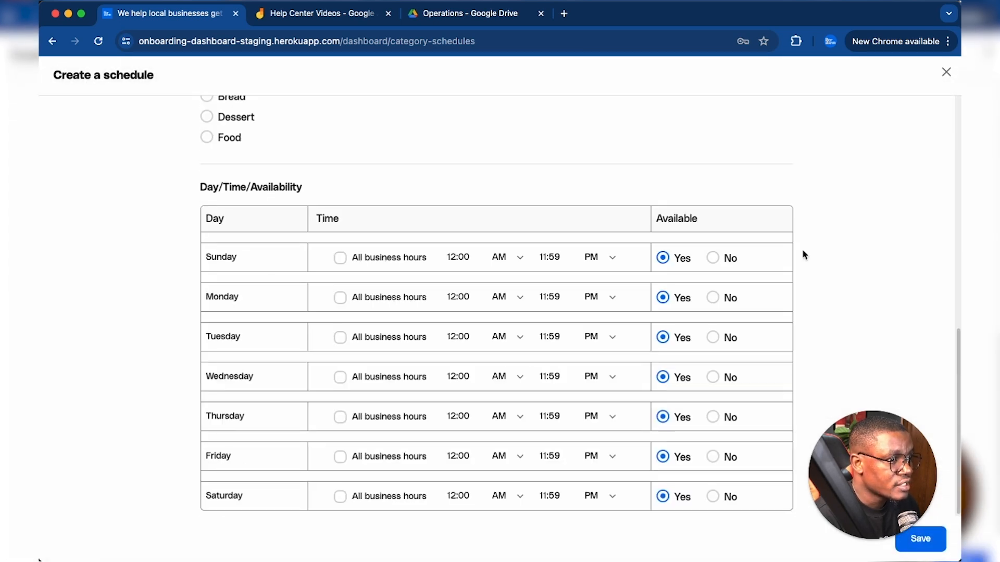
{"action": "scroll", "coordinate": [805, 255], "scroll_direction": "up", "scroll_amount": 10}
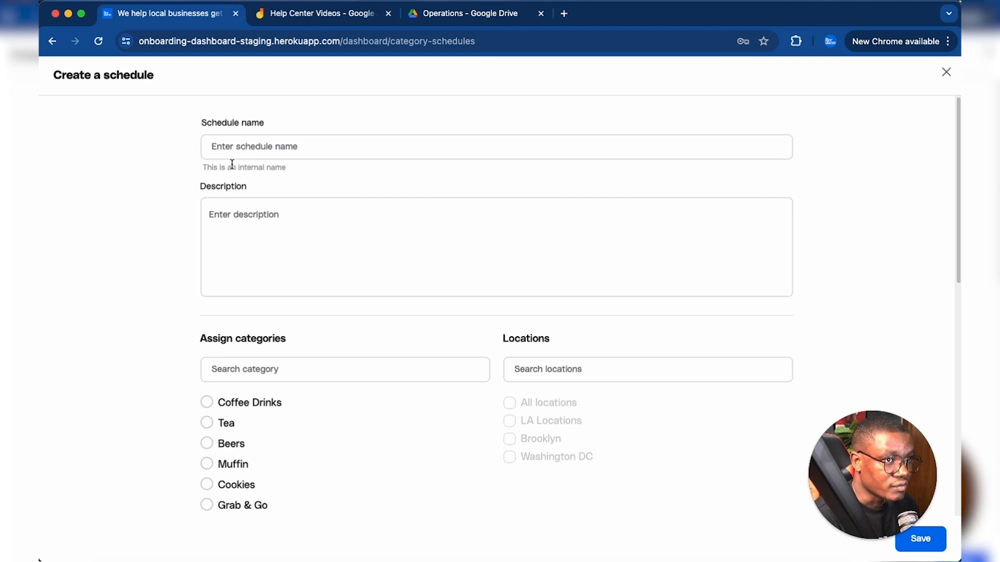
{"action": "scroll", "coordinate": [182, 186], "scroll_direction": "down", "scroll_amount": 1}
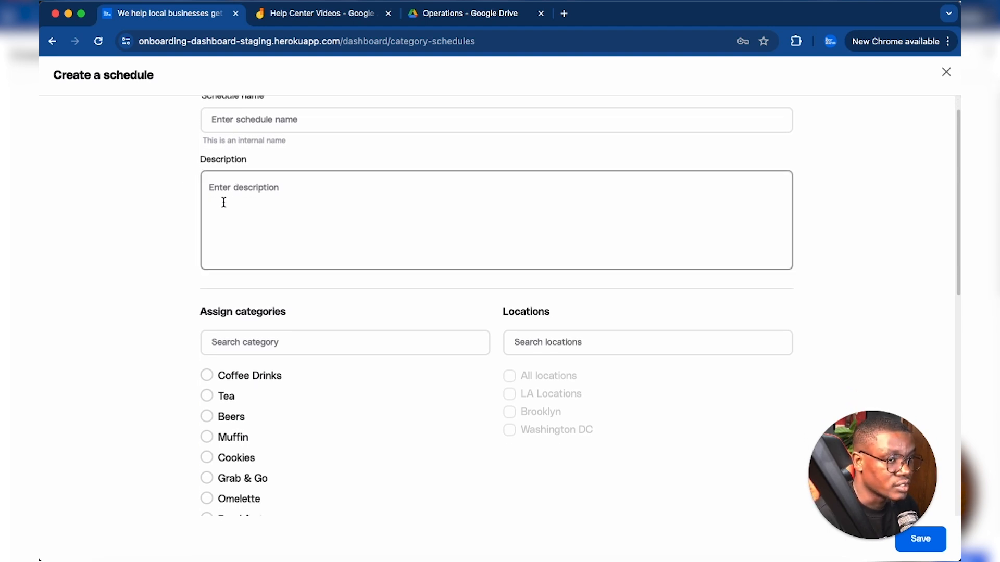
{"action": "scroll", "coordinate": [223, 203], "scroll_direction": "down", "scroll_amount": 5}
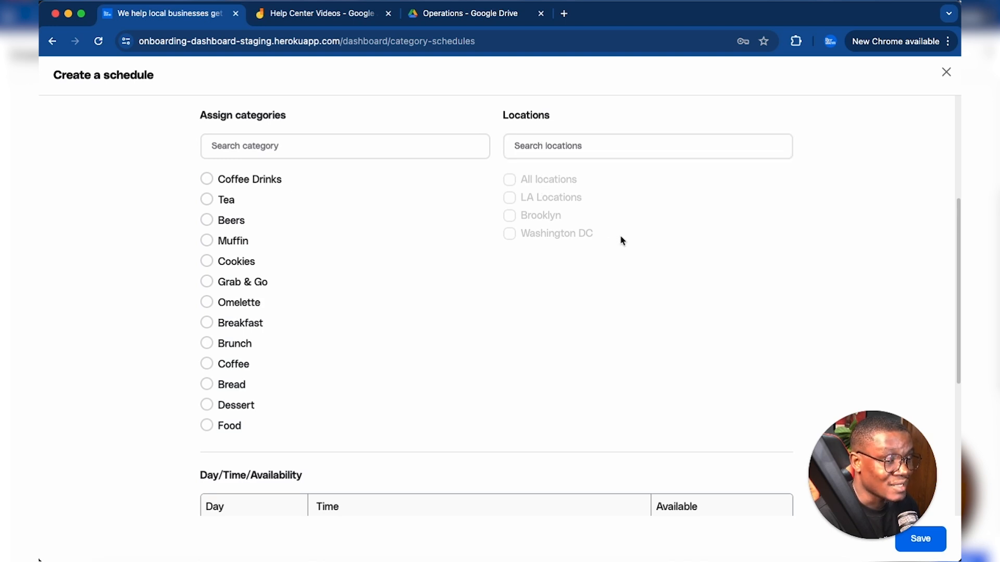
{"action": "scroll", "coordinate": [621, 240], "scroll_direction": "down", "scroll_amount": 6}
{"action": "scroll", "coordinate": [596, 203], "scroll_direction": "down", "scroll_amount": 1}
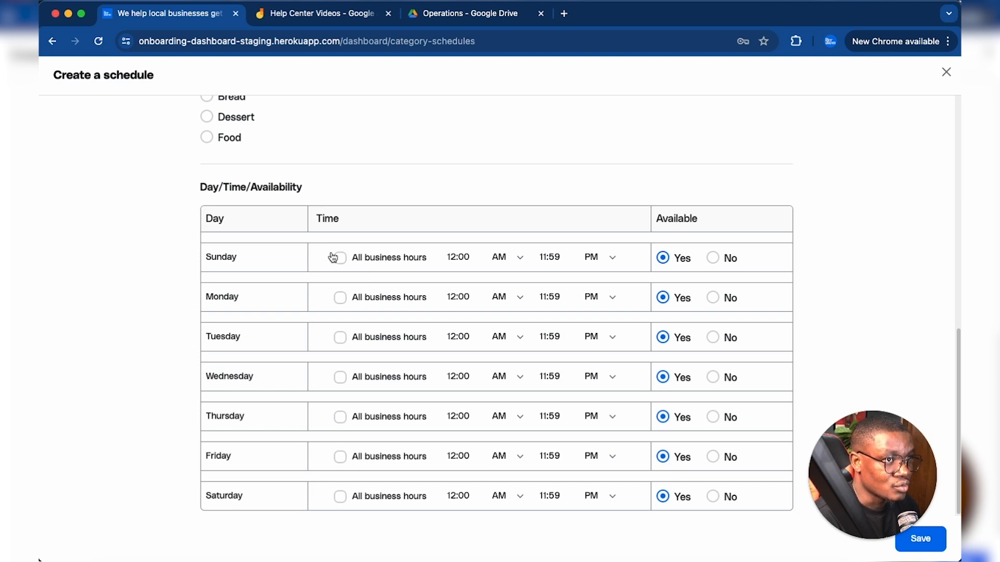
{"action": "scroll", "coordinate": [320, 192], "scroll_direction": "up", "scroll_amount": 3}
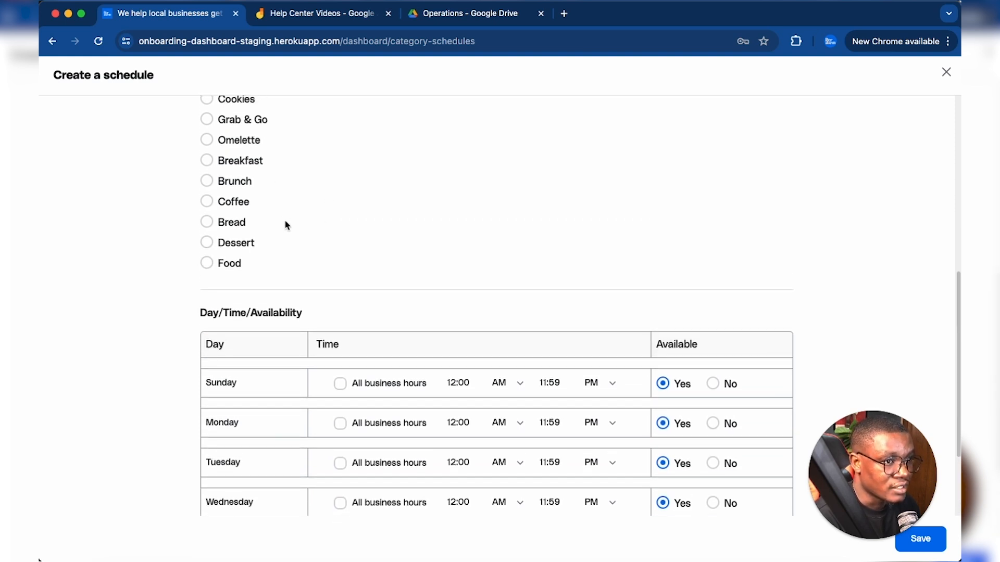
{"action": "scroll", "coordinate": [281, 208], "scroll_direction": "down", "scroll_amount": 2}
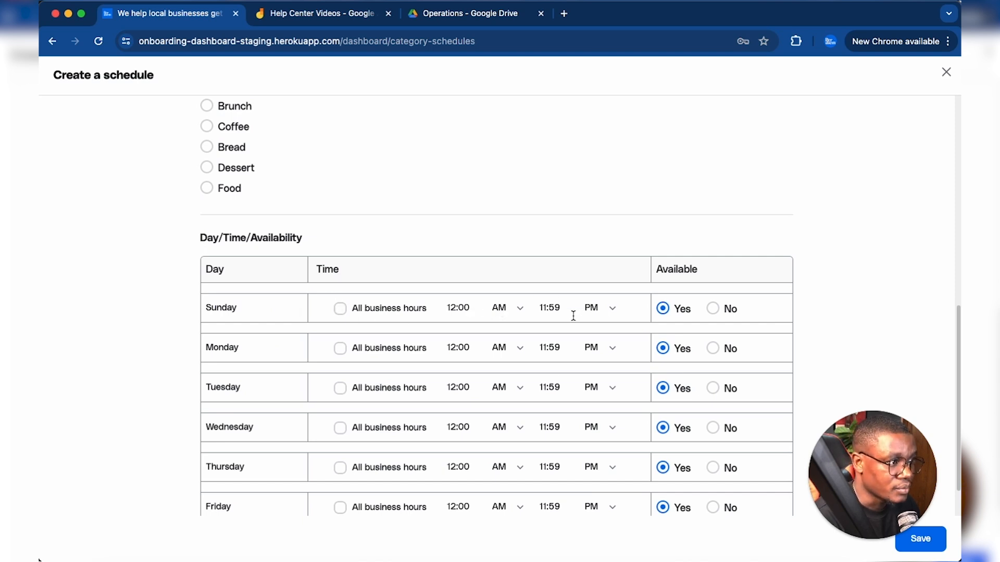
- Name the schedule "Coffee Schedule" and enter the description "This is a description."
{"action": "scroll", "coordinate": [574, 315], "scroll_direction": "up", "scroll_amount": 10}
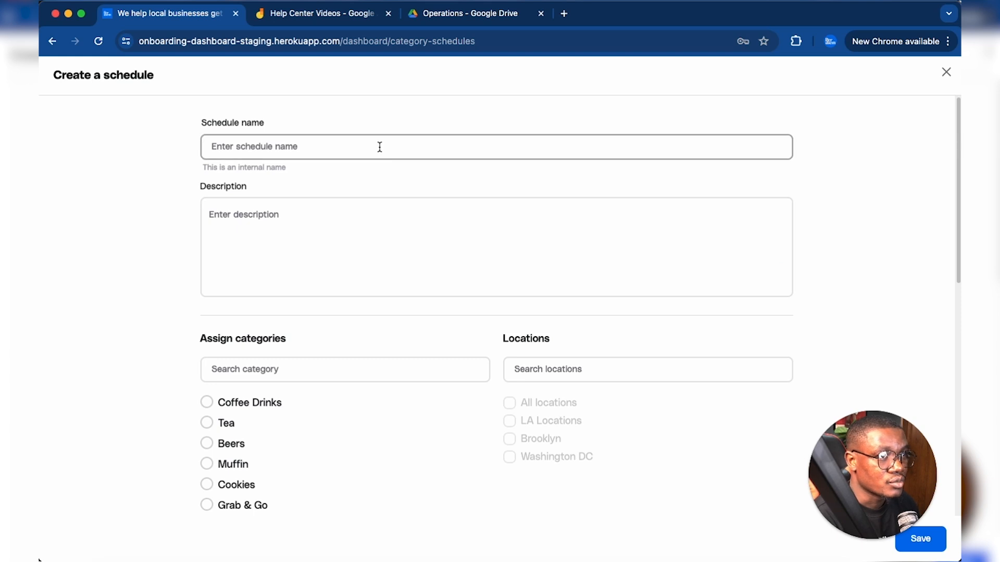
{"action": "left_click", "coordinate": [379, 147]}
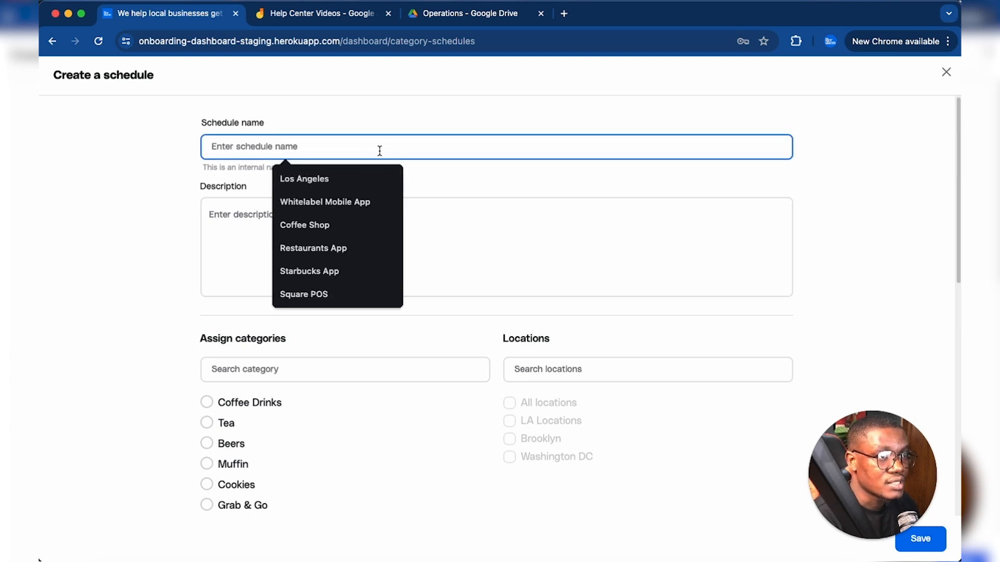
{"action": "type", "text": "Coffee Schedul"}
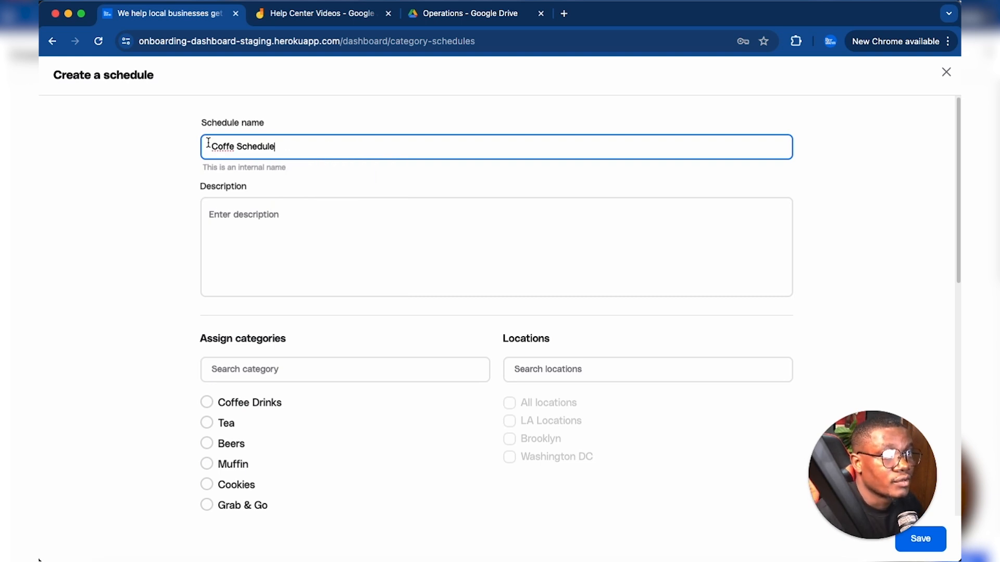
{"action": "type", "text": "e"}
{"action": "left_click", "coordinate": [269, 208]}
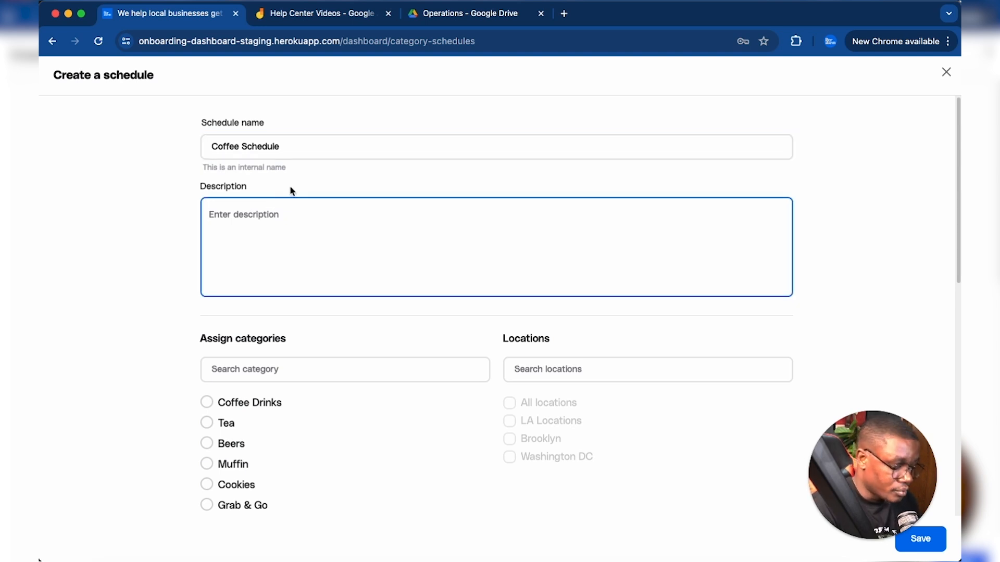
{"action": "type", "text": "This is a description."}
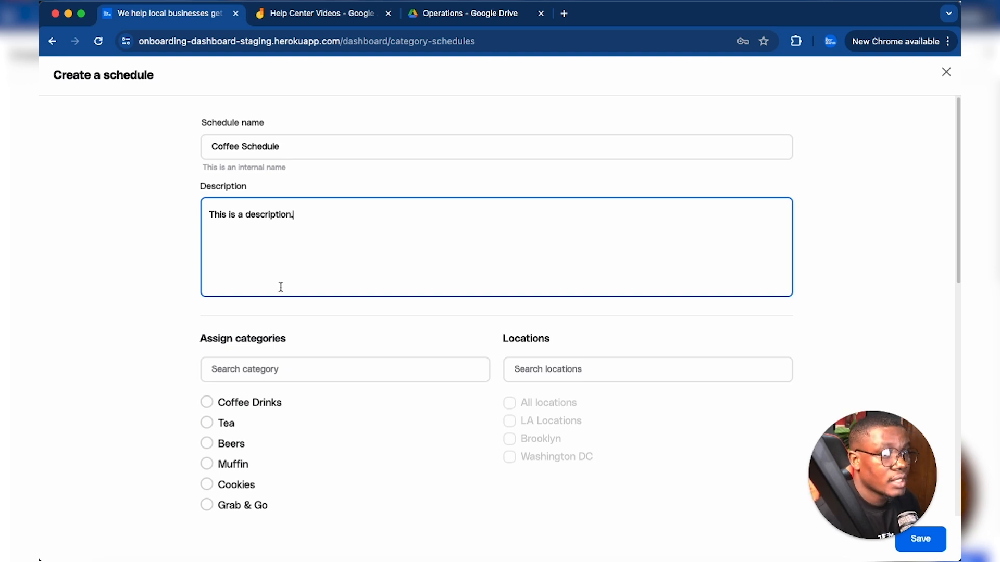
- Assign the Coffee category to the schedule and apply it to all locations
{"action": "scroll", "coordinate": [277, 318], "scroll_direction": "down", "scroll_amount": 5}
{"action": "scroll", "coordinate": [246, 189], "scroll_direction": "up", "scroll_amount": 1}
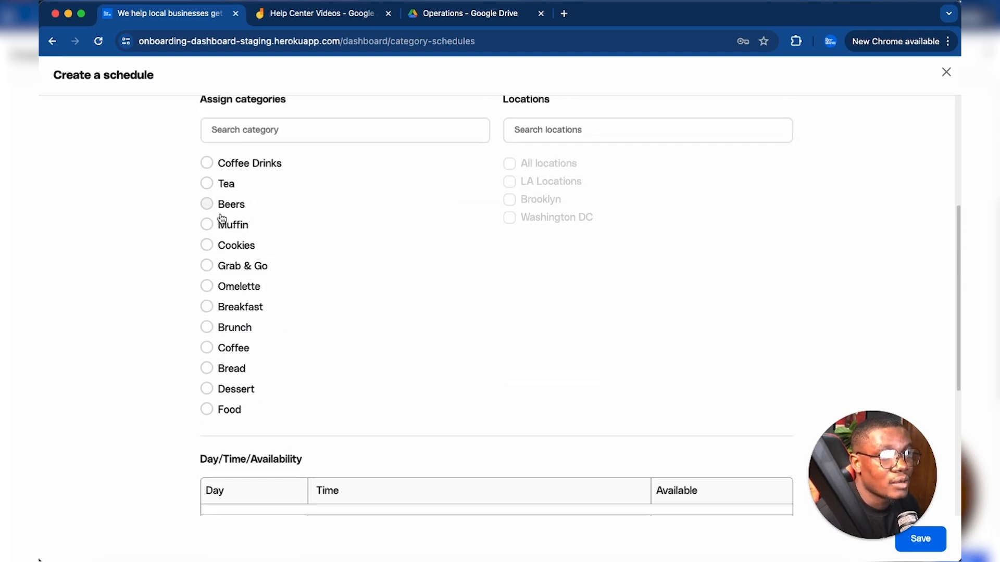
{"action": "left_click", "coordinate": [207, 163]}
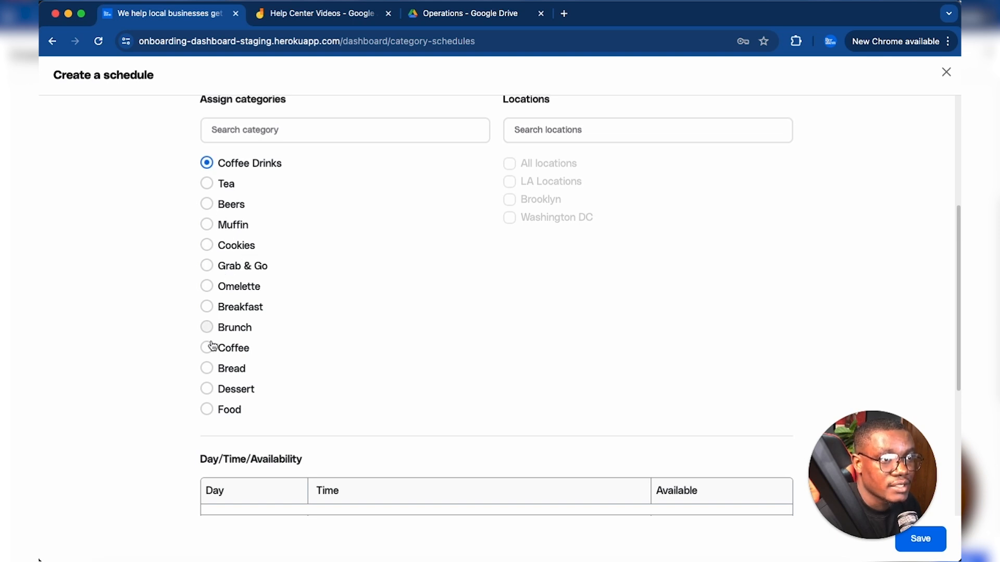
{"action": "left_click", "coordinate": [228, 345]}
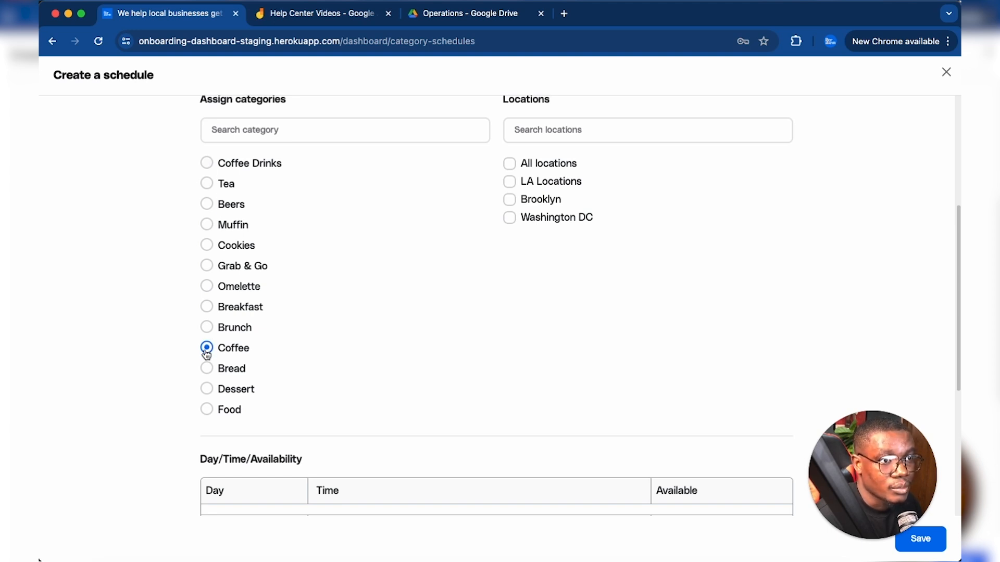
{"action": "scroll", "coordinate": [278, 297], "scroll_direction": "up", "scroll_amount": 2}
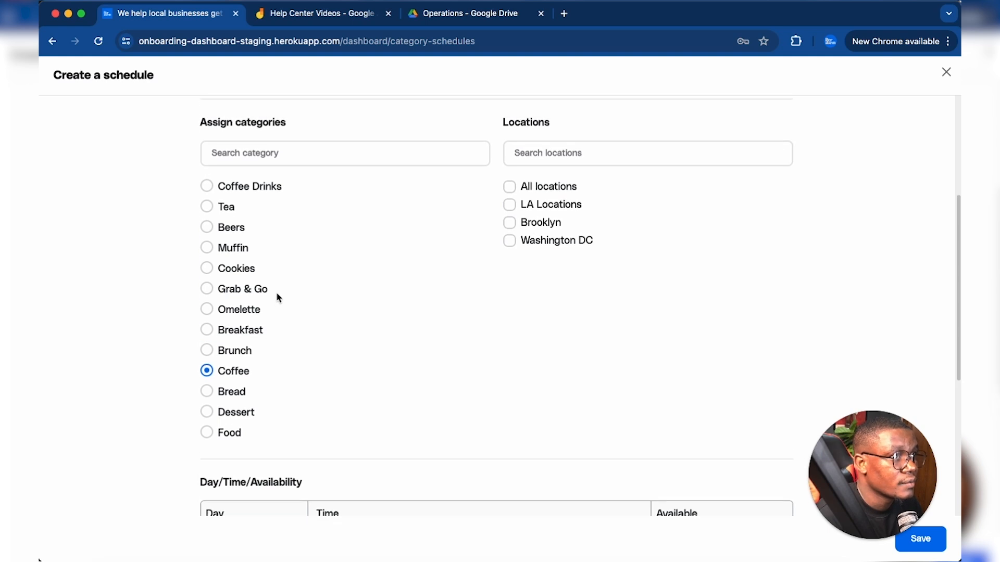
{"action": "left_click", "coordinate": [510, 188]}
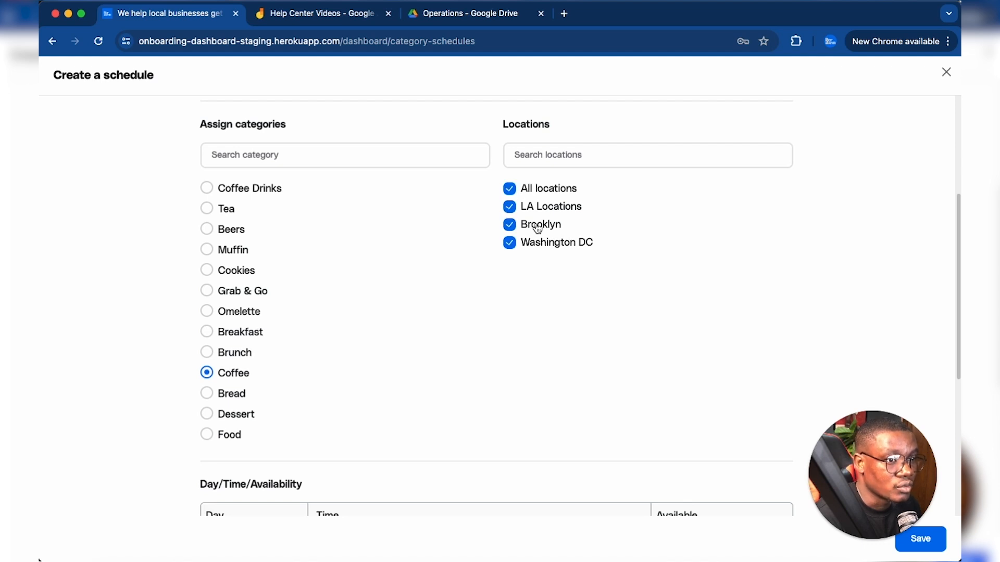
- Set Sunday's availability from 08:00 AM to 12:00 PM
{"action": "scroll", "coordinate": [539, 252], "scroll_direction": "down", "scroll_amount": 3}
{"action": "scroll", "coordinate": [539, 252], "scroll_direction": "down", "scroll_amount": 5}
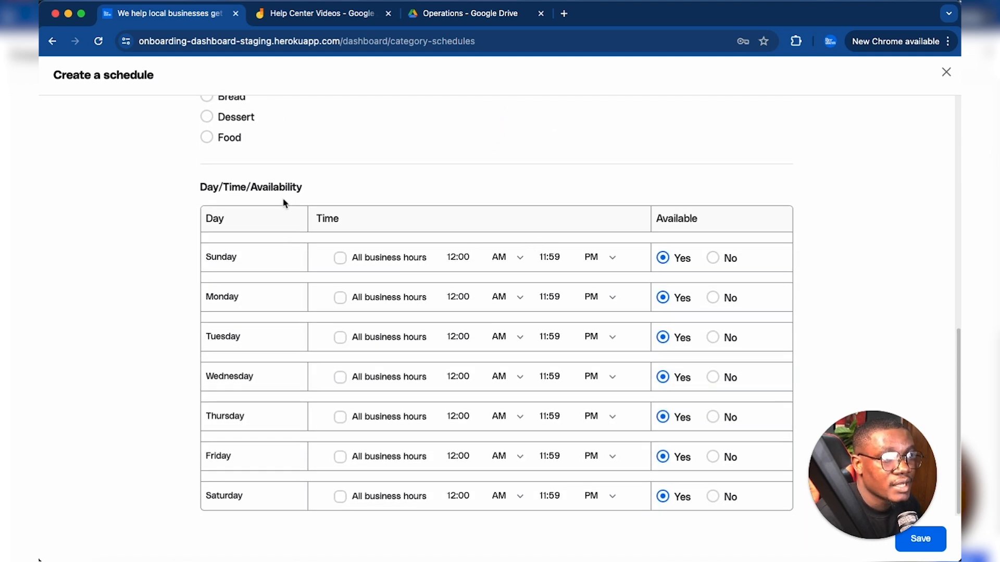
{"action": "left_click", "coordinate": [478, 255]}
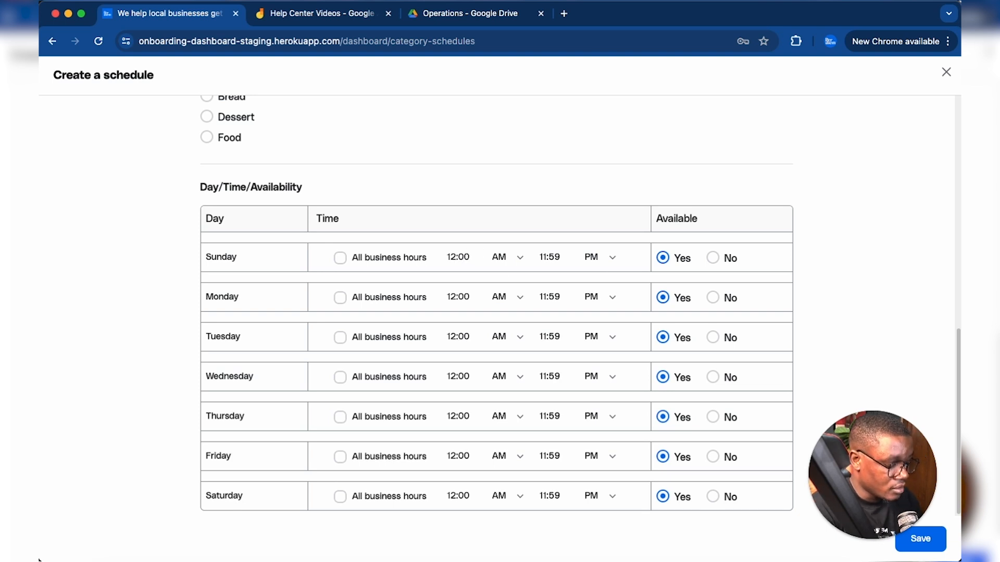
{"action": "type", "text": "08"}
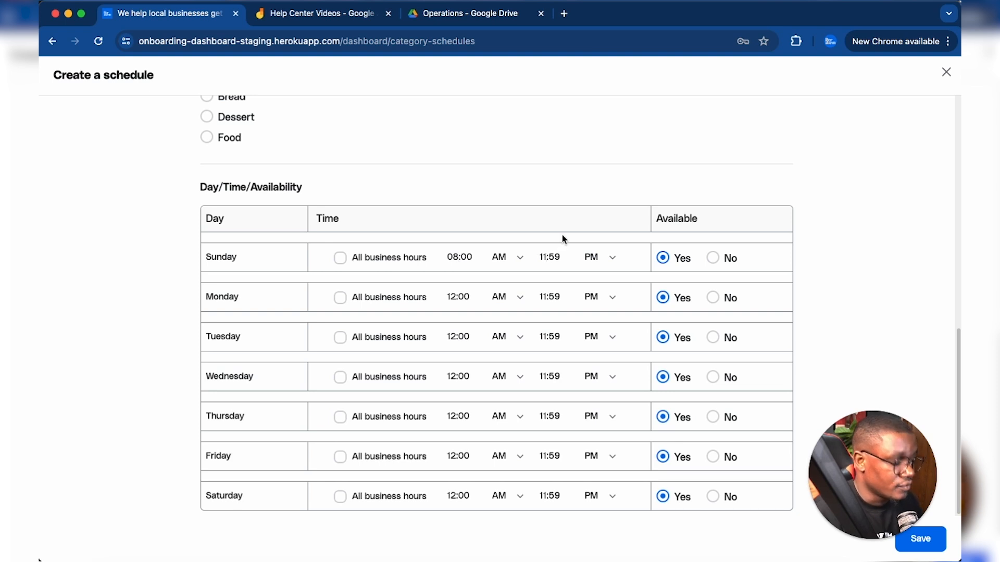
{"action": "type", "text": "12"}
{"action": "key", "text": "BackSpace"}
{"action": "type", "text": "00"}
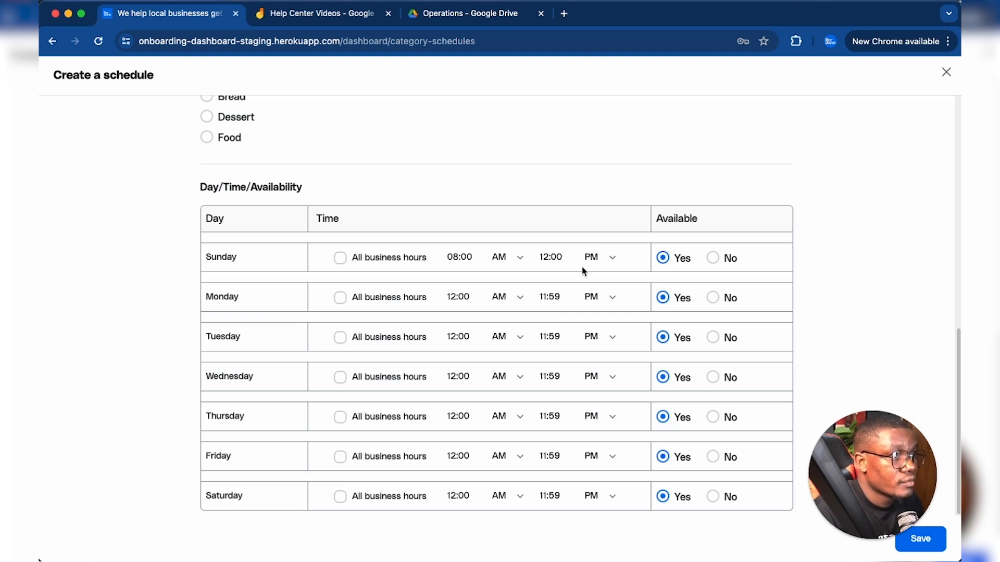
{"action": "left_click", "coordinate": [611, 261]}
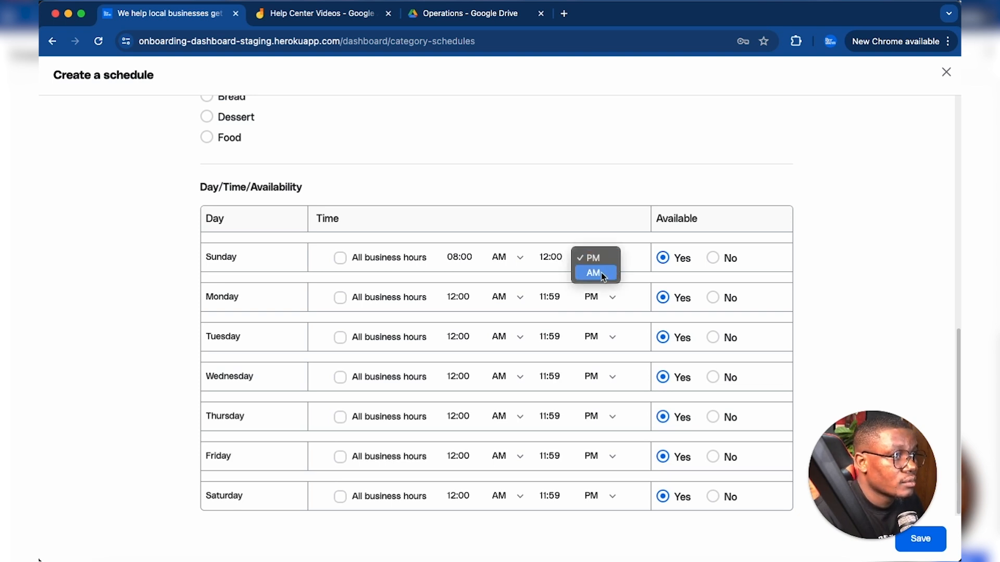
{"action": "left_click", "coordinate": [600, 272]}
{"action": "left_click", "coordinate": [613, 258]}
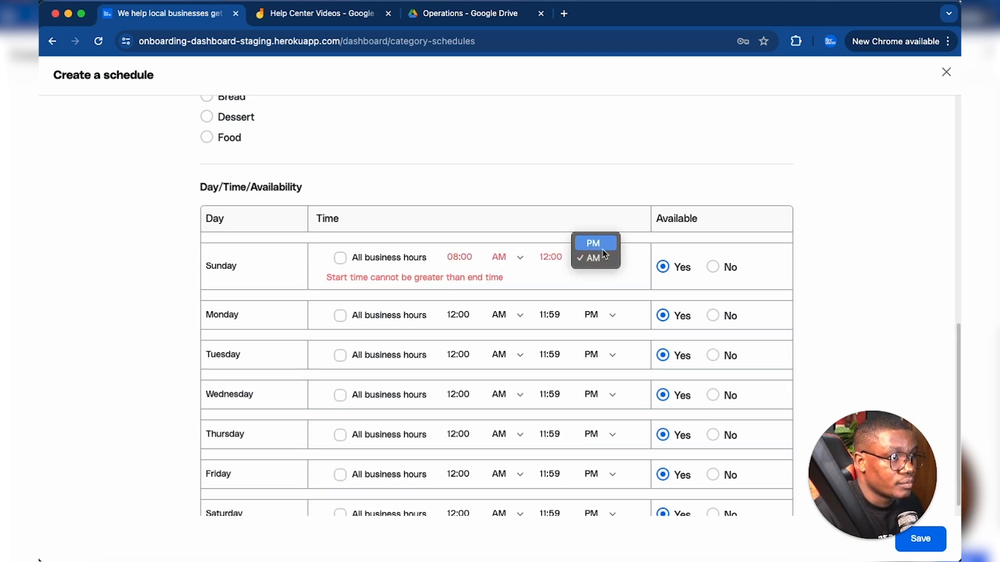
{"action": "left_click", "coordinate": [591, 240]}
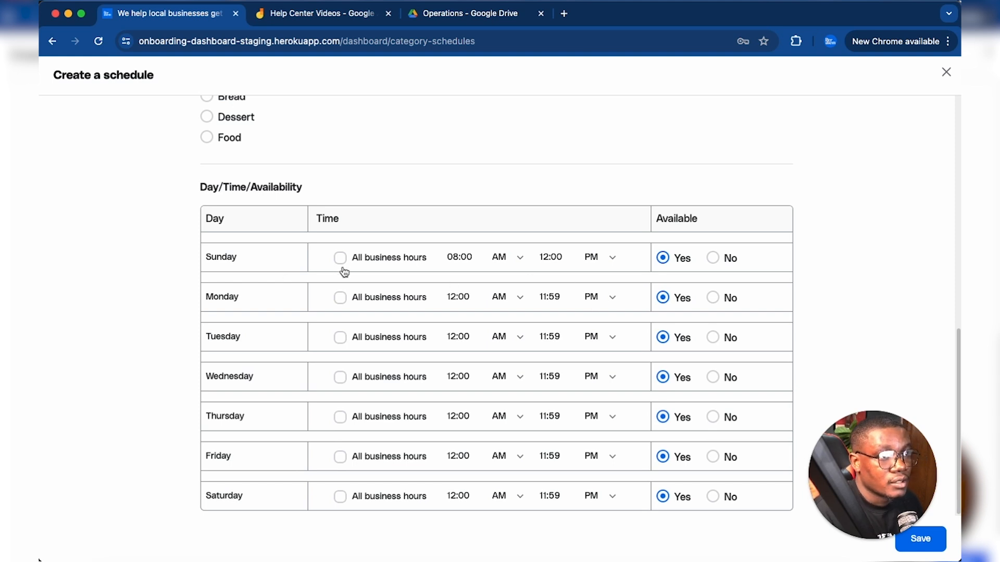
- Mark Monday through Saturday as not available in the schedule
{"action": "left_click", "coordinate": [712, 298]}
{"action": "left_click", "coordinate": [713, 337]}
{"action": "left_click", "coordinate": [713, 377]}
{"action": "left_click", "coordinate": [712, 417]}
{"action": "left_click", "coordinate": [713, 458]}
{"action": "left_click", "coordinate": [713, 498]}
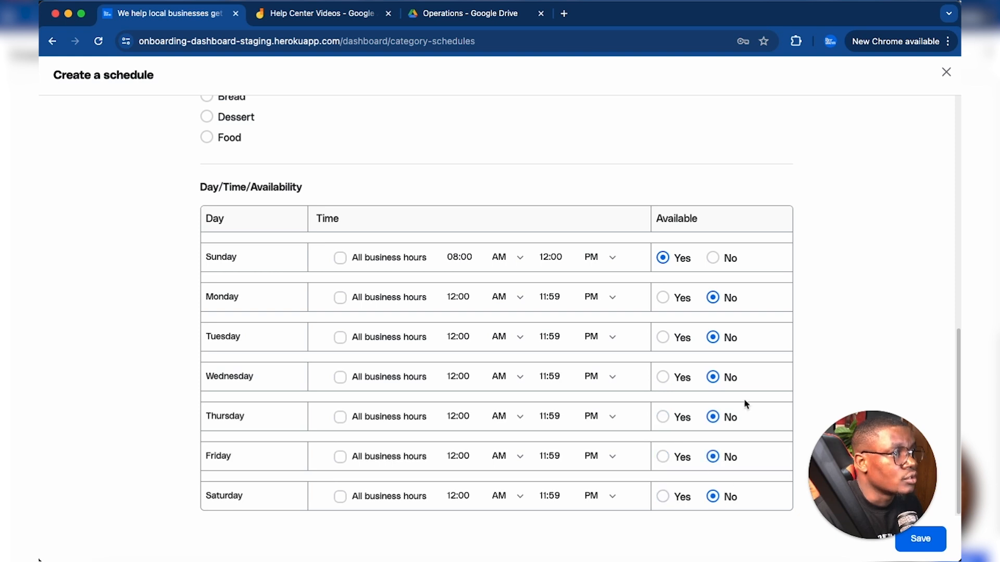
- Change the schedule name to "Sunday Coffee Schedule"
{"action": "scroll", "coordinate": [585, 244], "scroll_direction": "up", "scroll_amount": 10}
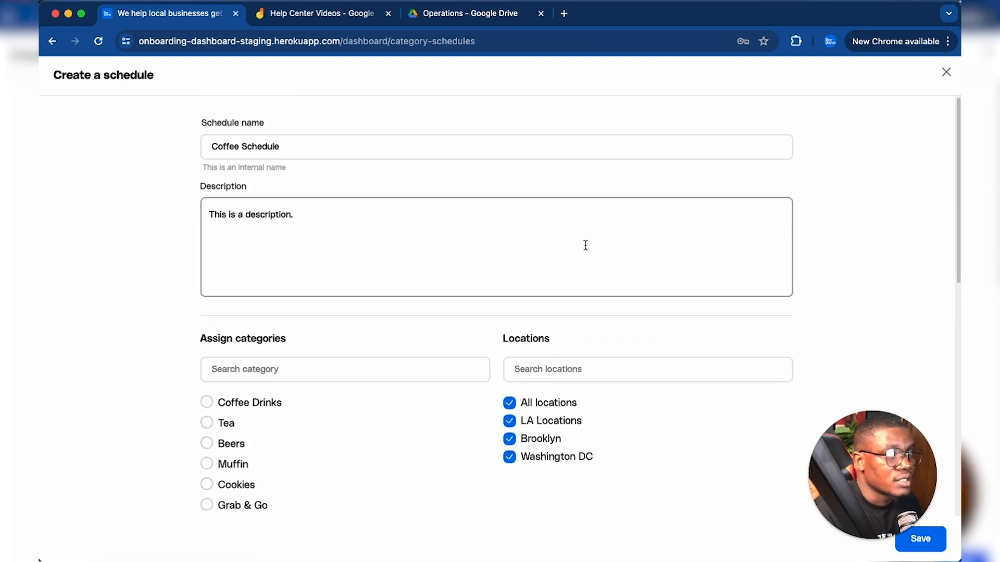
{"action": "left_click", "coordinate": [208, 147]}
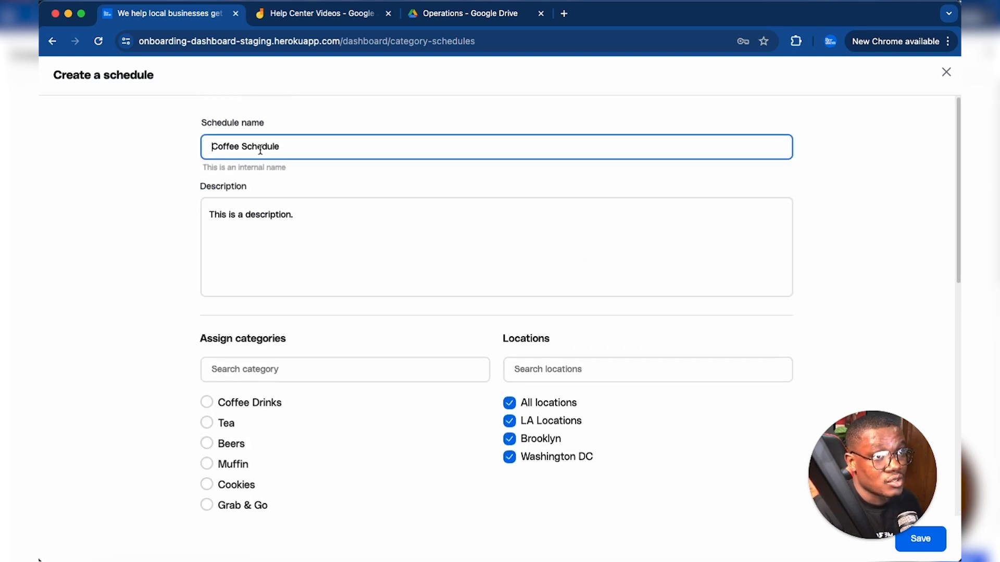
{"action": "type", "text": "Sunday"}
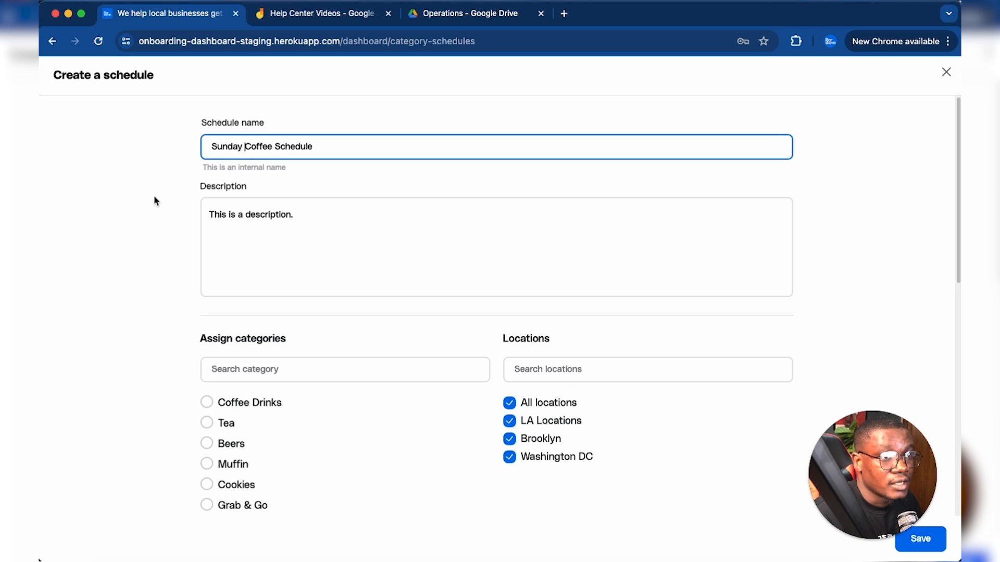
- Check the schedule's category, locations and daily availability, and save the schedule
{"action": "scroll", "coordinate": [180, 239], "scroll_direction": "down", "scroll_amount": 1}
{"action": "scroll", "coordinate": [179, 236], "scroll_direction": "down", "scroll_amount": 6}
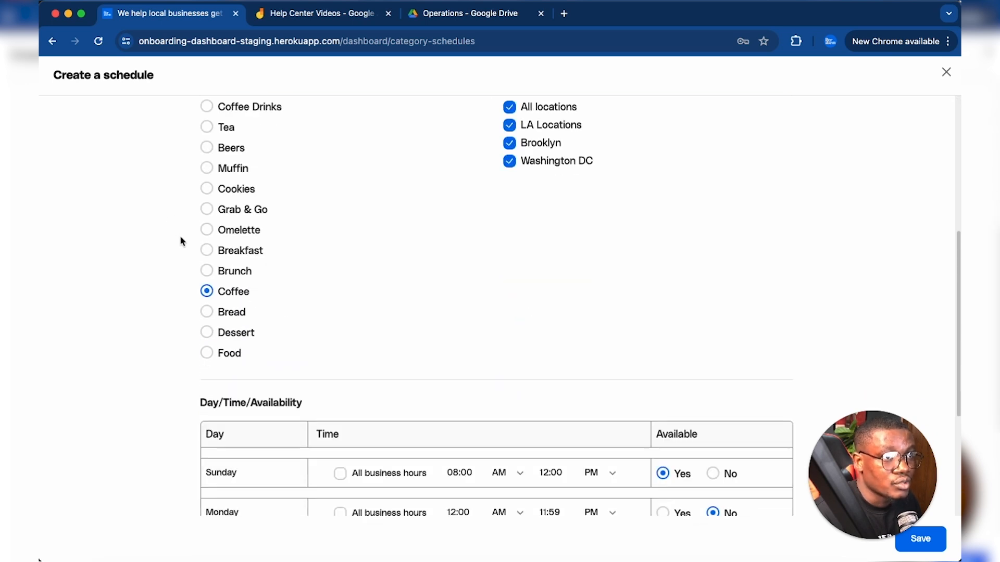
{"action": "scroll", "coordinate": [187, 354], "scroll_direction": "up", "scroll_amount": 2}
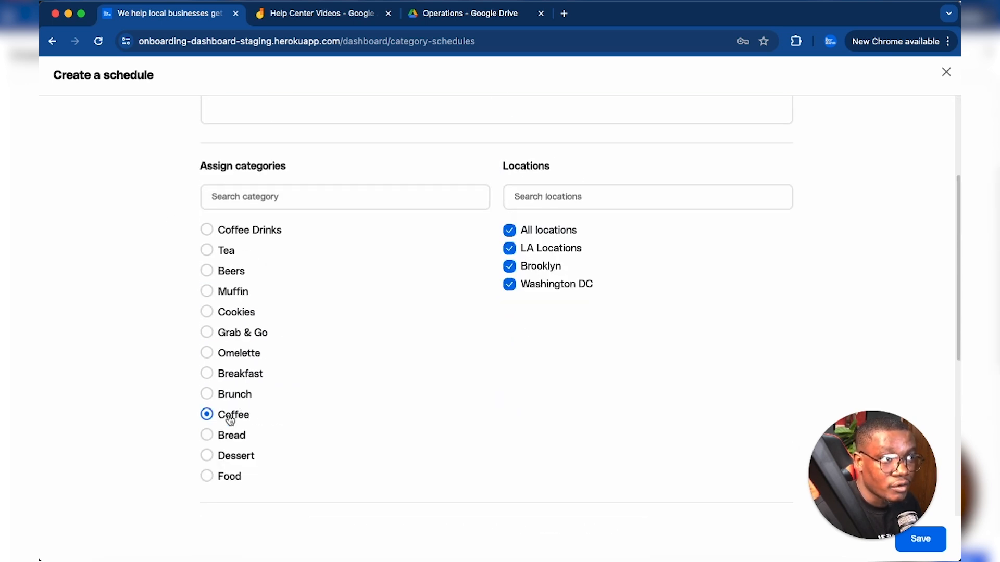
{"action": "scroll", "coordinate": [625, 274], "scroll_direction": "down", "scroll_amount": 6}
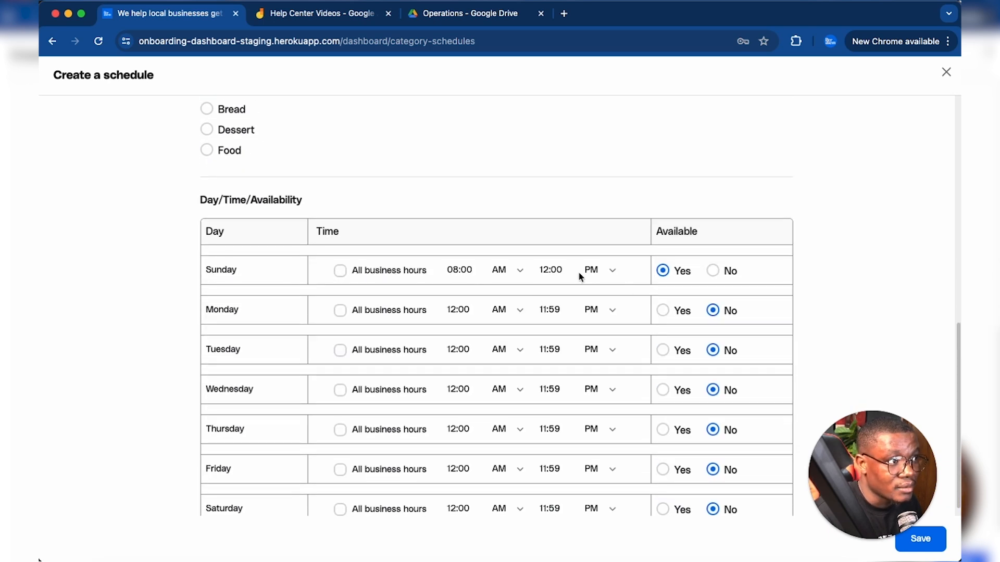
{"action": "scroll", "coordinate": [591, 238], "scroll_direction": "down", "scroll_amount": 1}
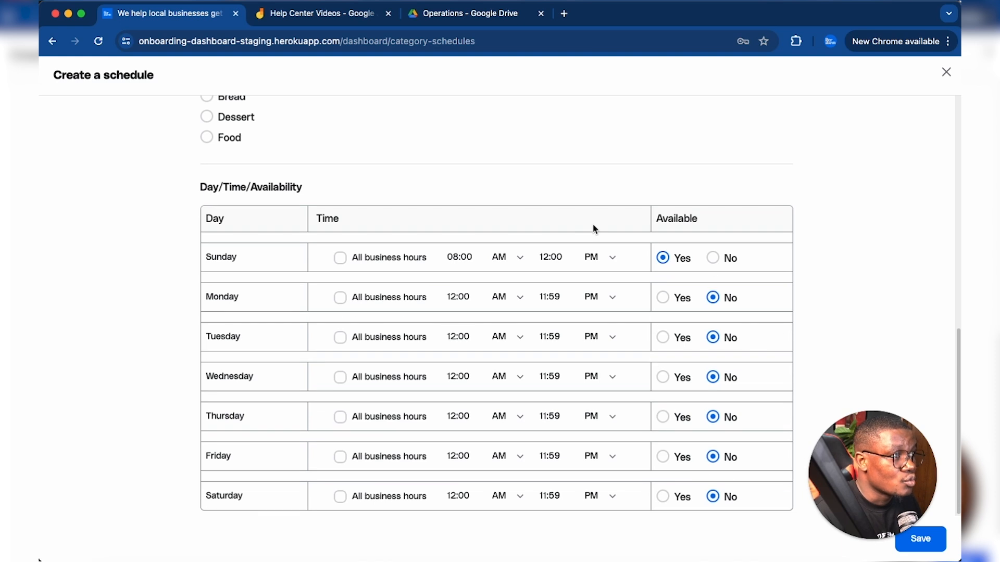
{"action": "left_click_drag", "start_coordinate": [920, 455], "coordinate": [922, 430]}
{"action": "left_click", "coordinate": [918, 539]}
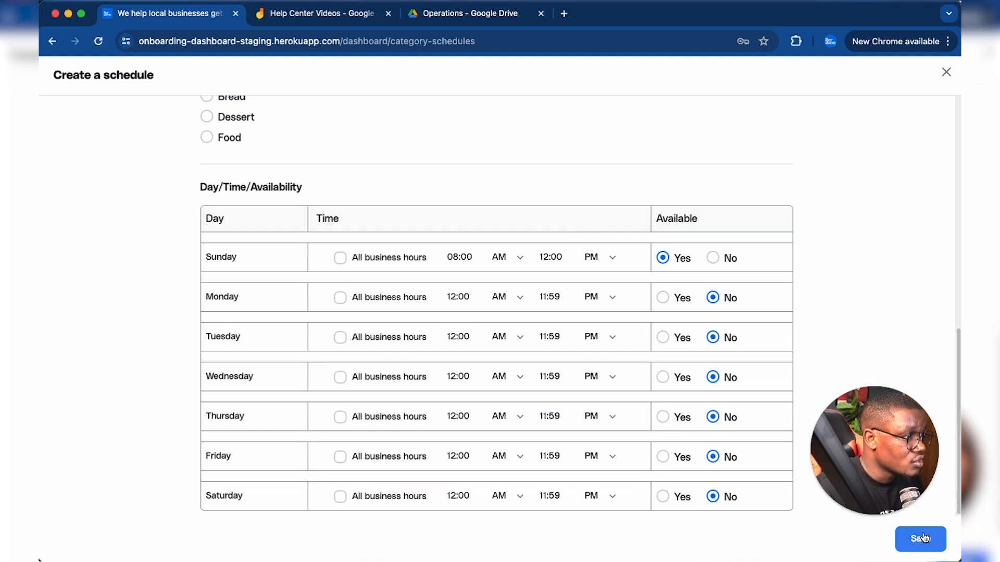
{"action": "left_click", "coordinate": [921, 538]}
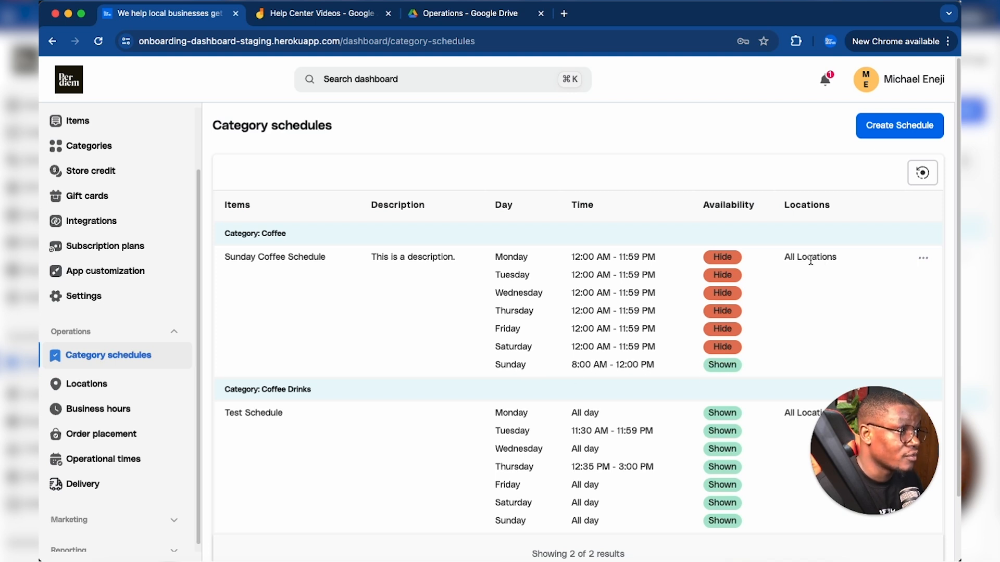
- Show the available actions for the Sunday Coffee Schedule in the schedule list
{"action": "left_click", "coordinate": [923, 258]}
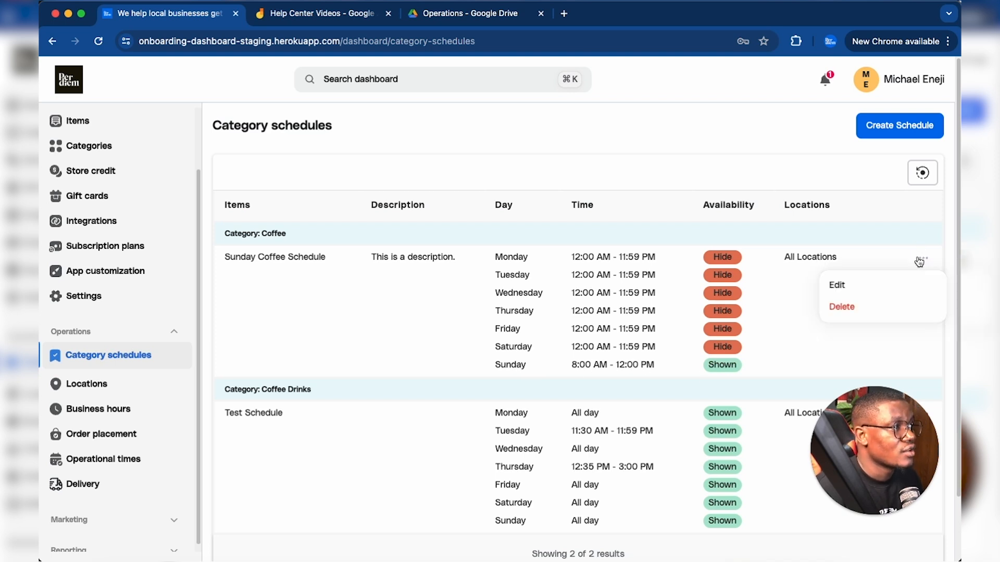